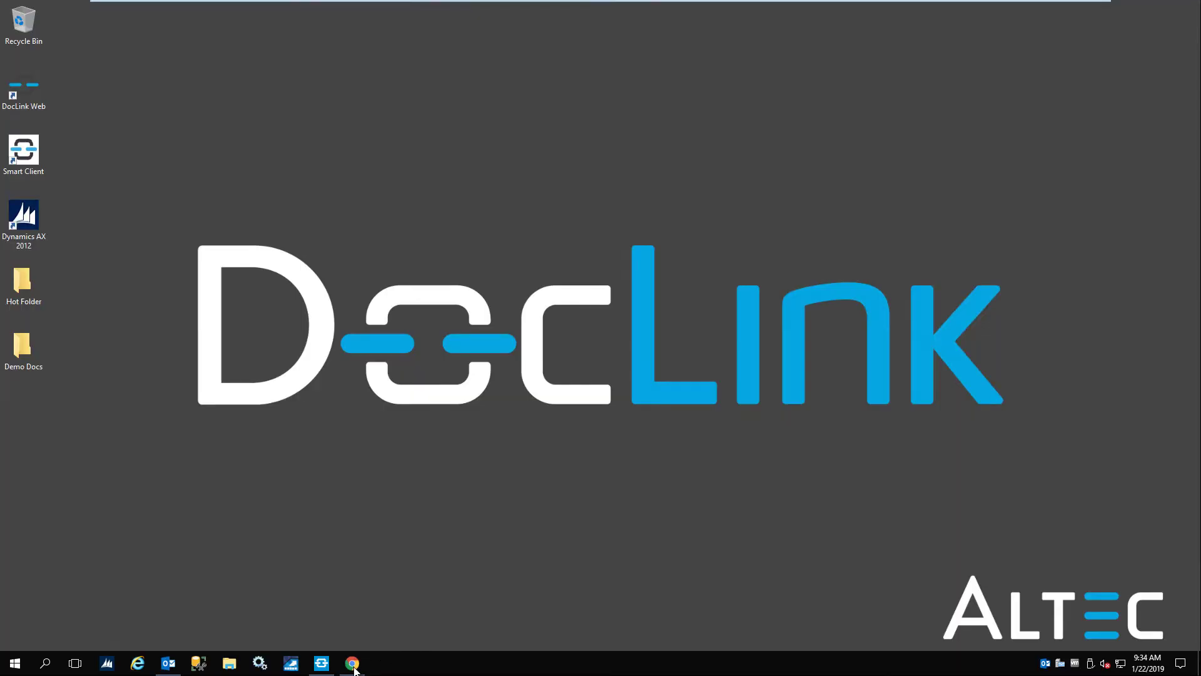
Sign in as Accounts Payable and search the workflow for without/PO invoices, listing 9 unprocessed ones.
left_click(353, 665)
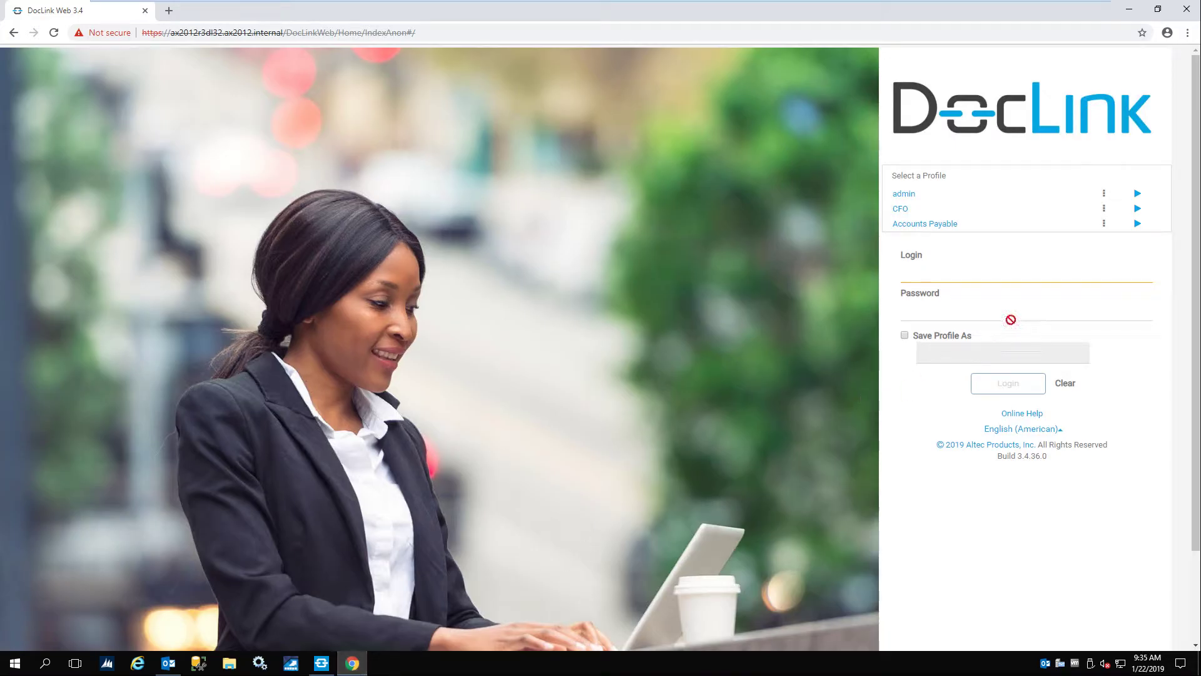
left_click(1137, 224)
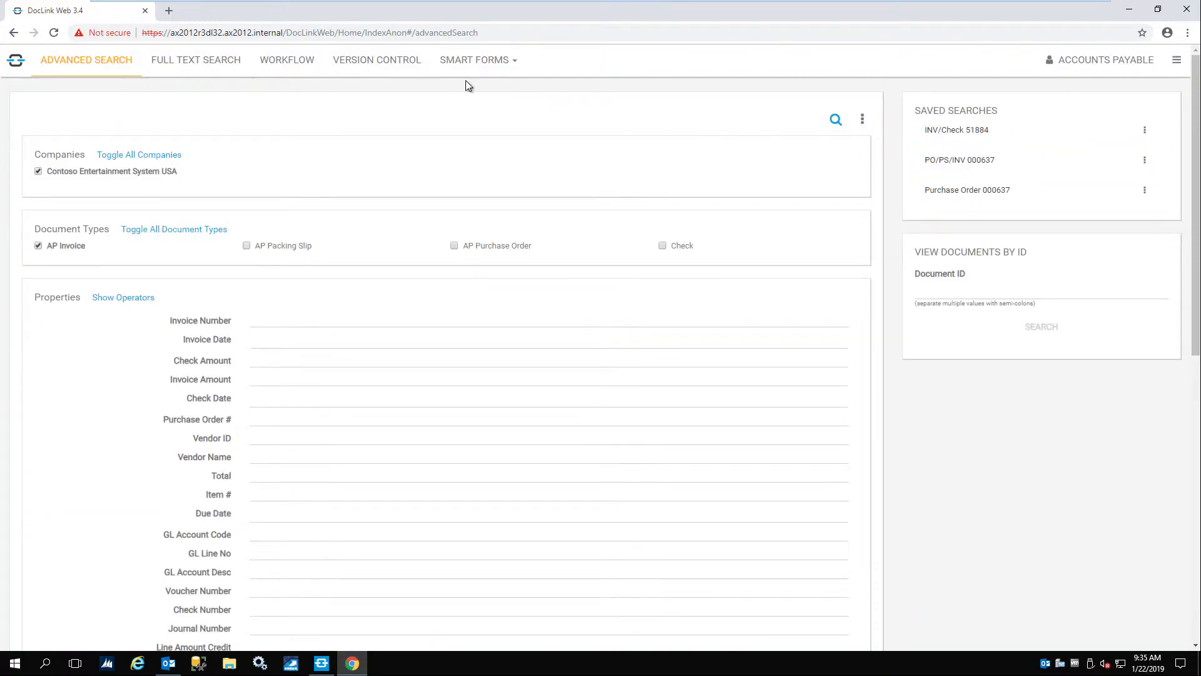
left_click(301, 60)
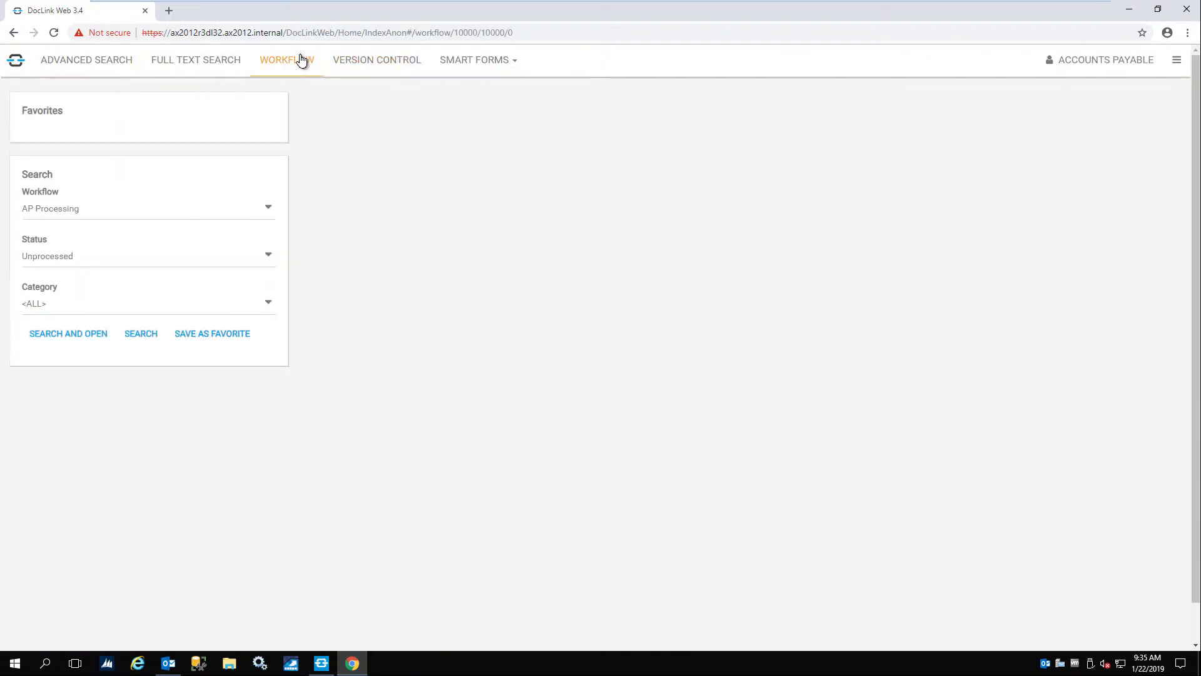
left_click(153, 311)
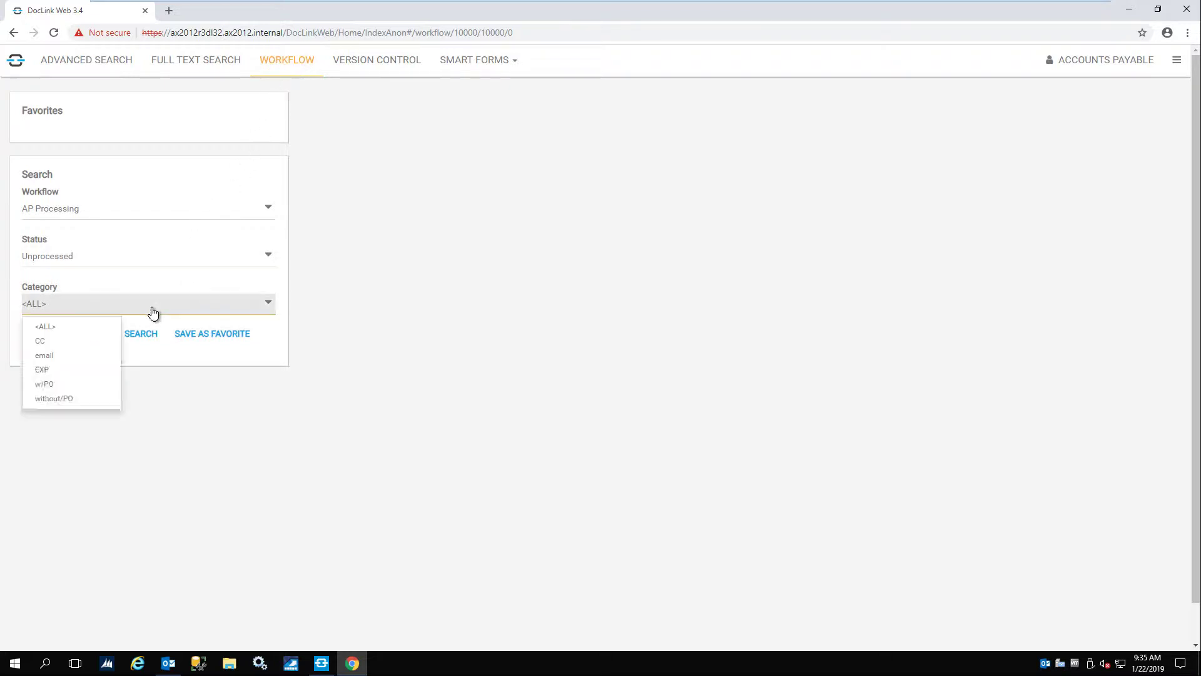
left_click(69, 398)
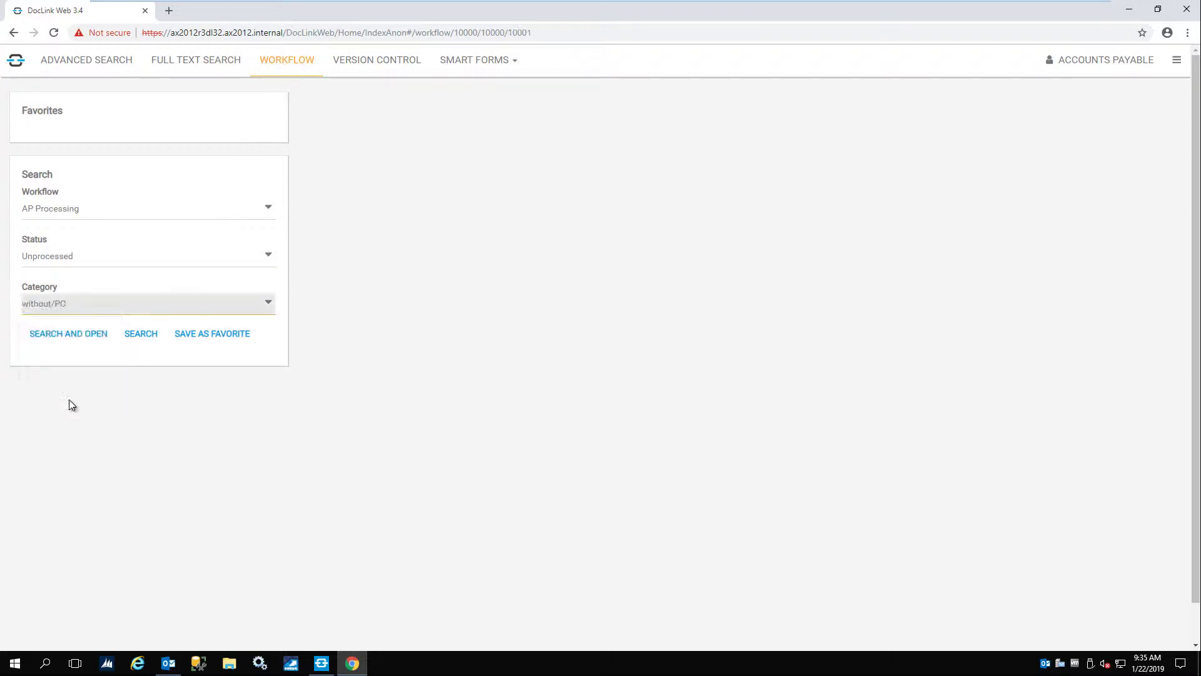
left_click(139, 335)
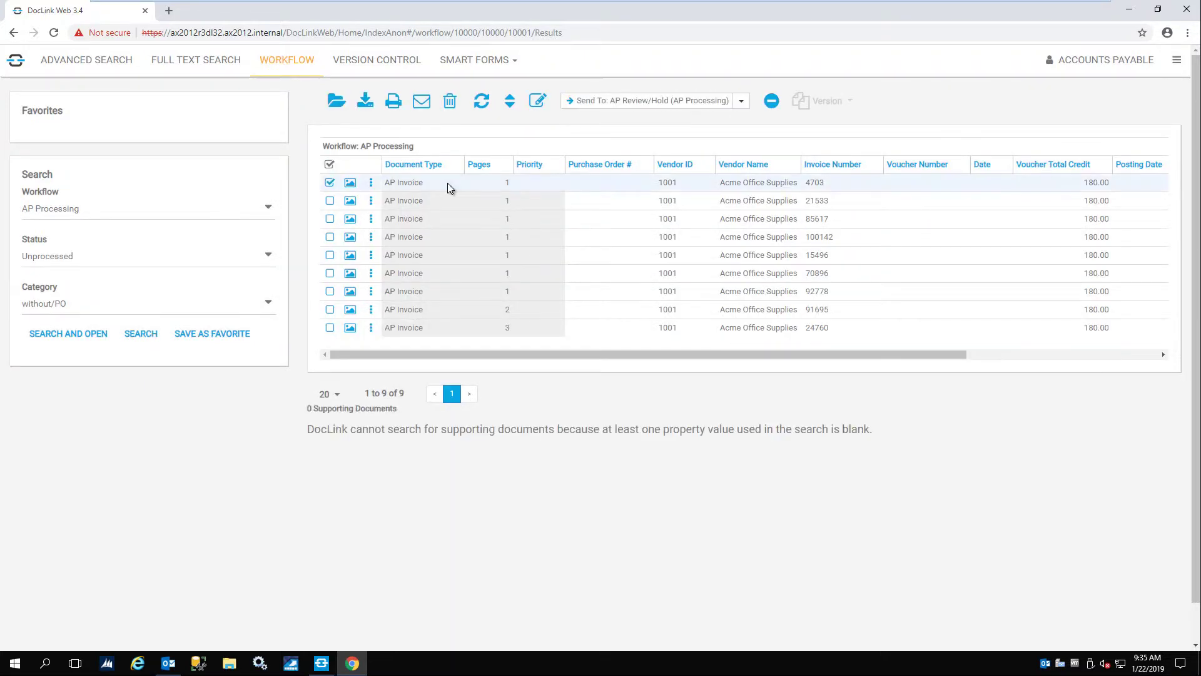
Open invoice 4703, apply its GL Distribution Stamp, and send it to CFO (Approvers).
double_click(448, 183)
left_click(487, 89)
left_click(483, 111)
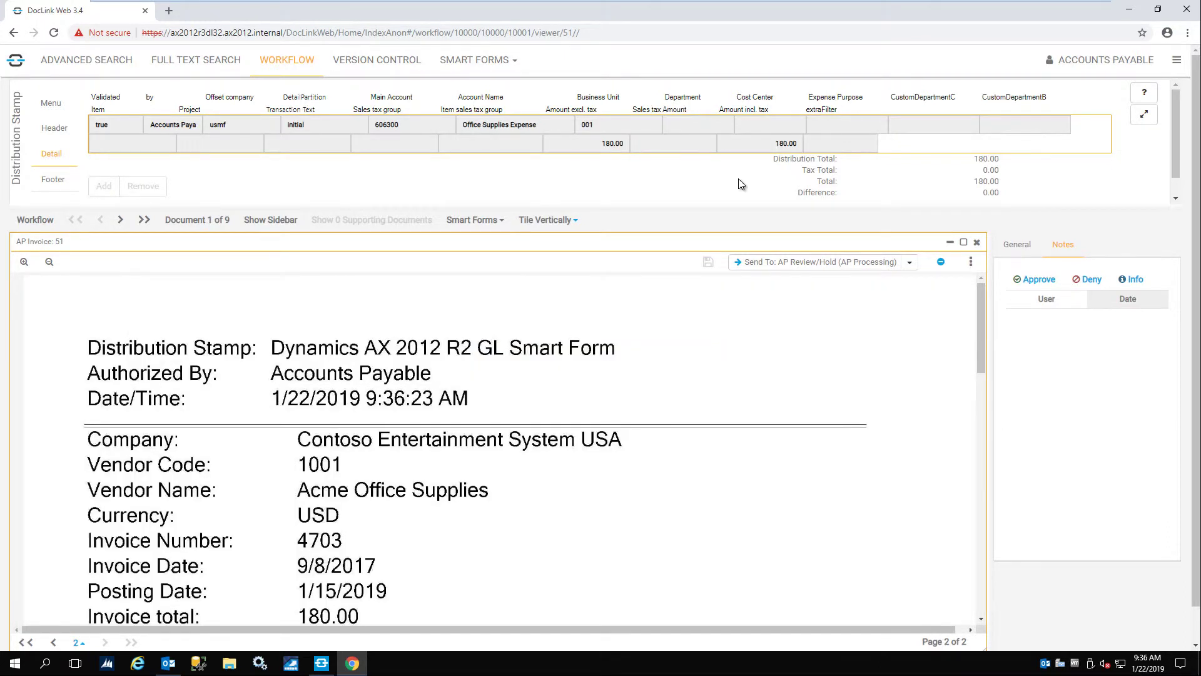
left_click(909, 265)
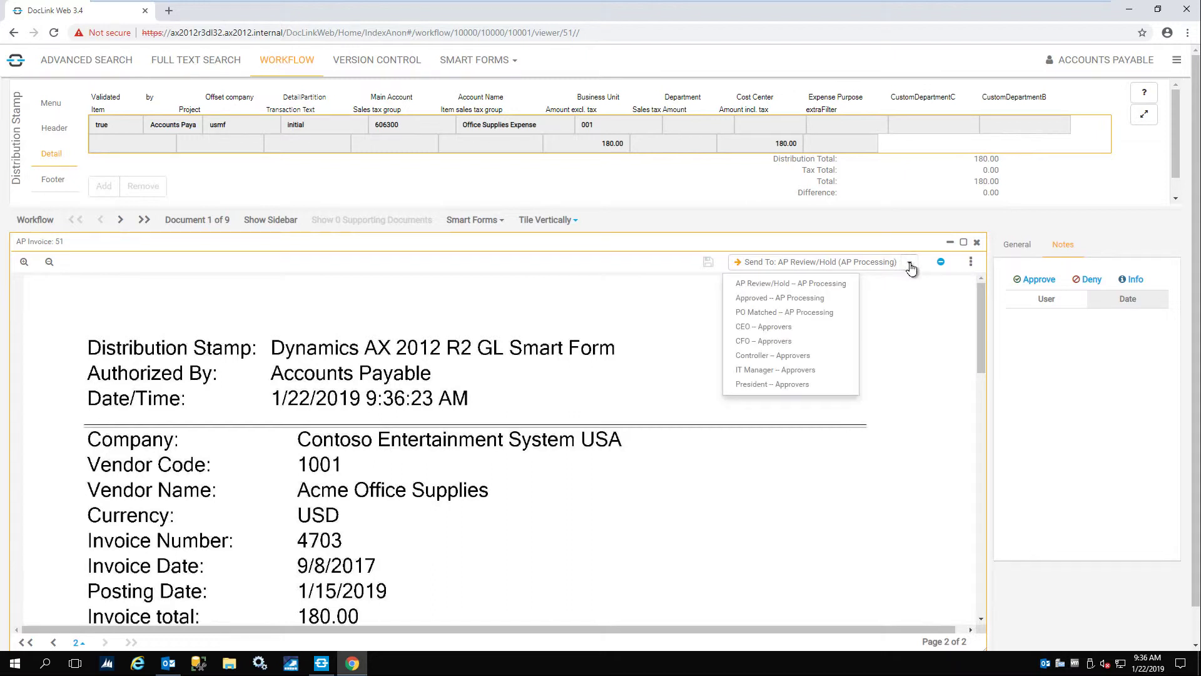
left_click(789, 342)
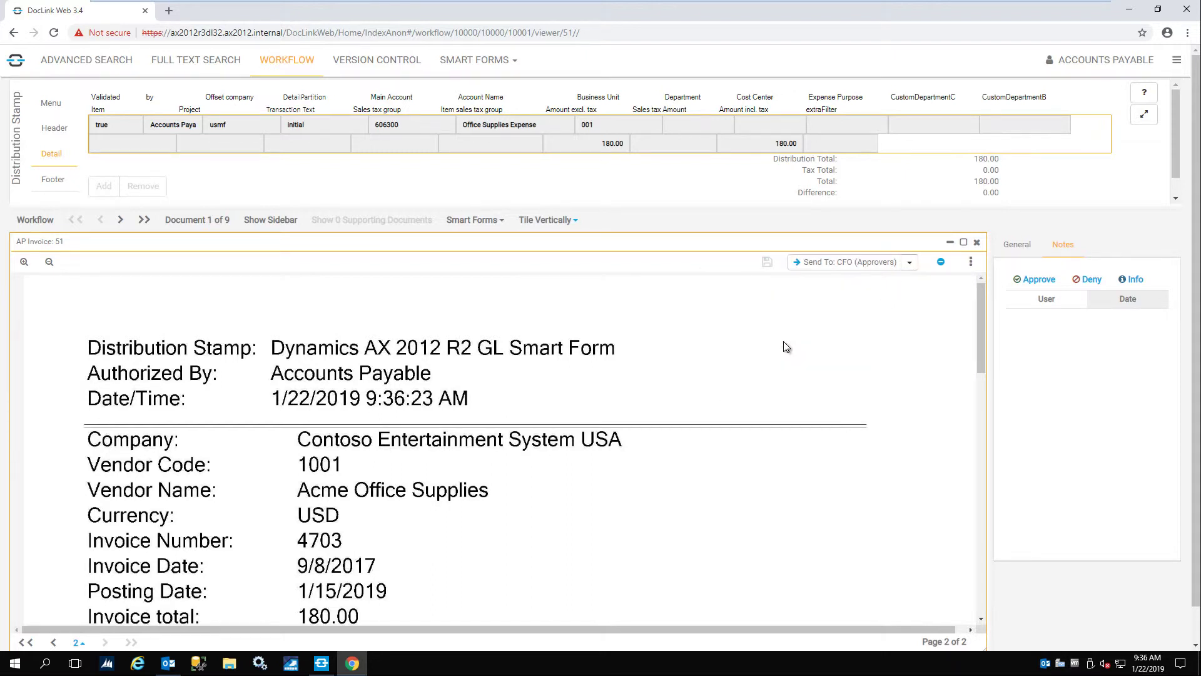
left_click(842, 263)
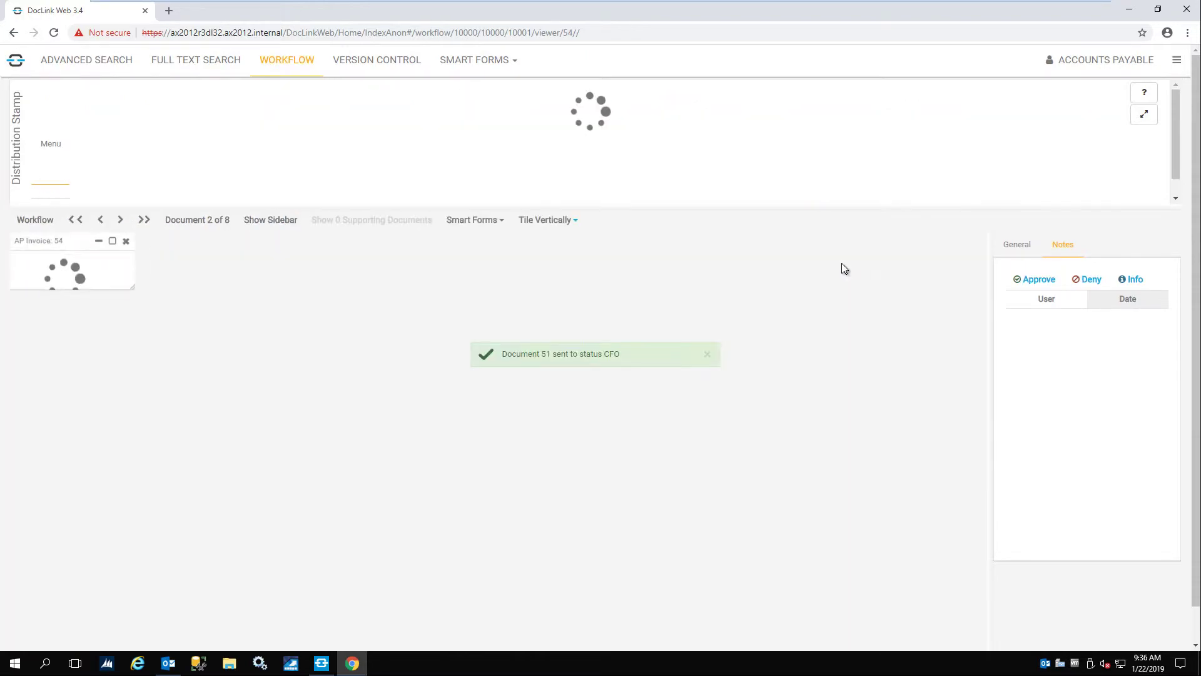
Switch to Outlook and select the DocLink approval-request email for AP Invoice 51.
left_click(1129, 10)
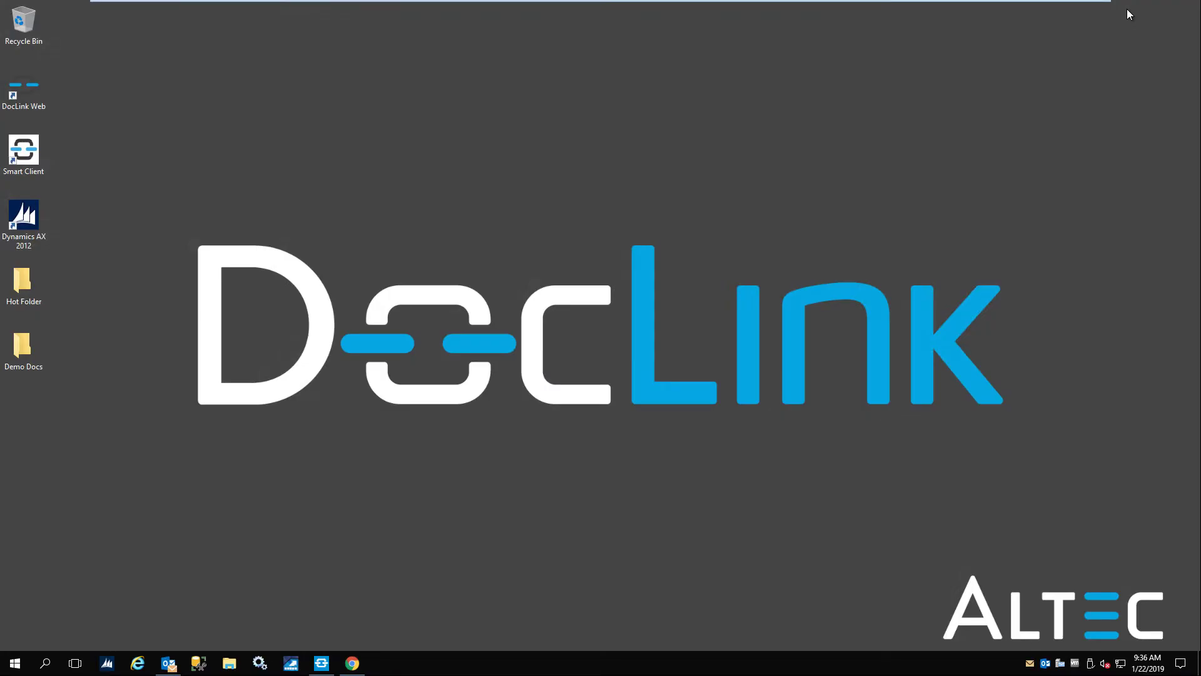
left_click(168, 665)
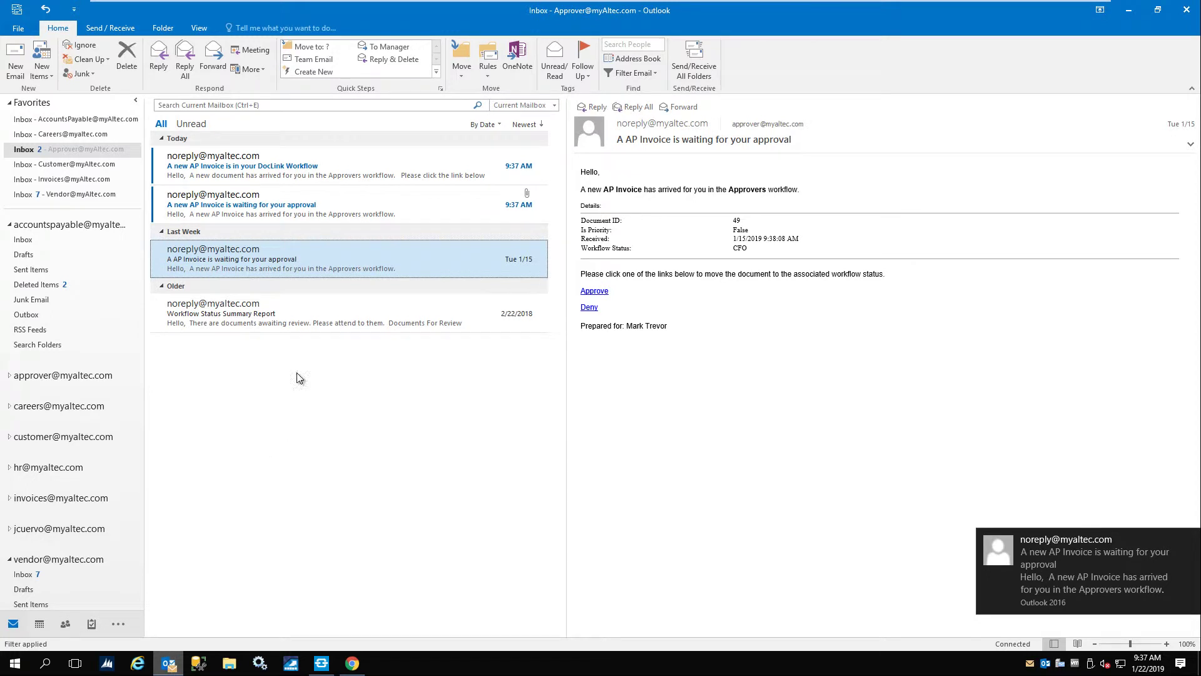
left_click(377, 163)
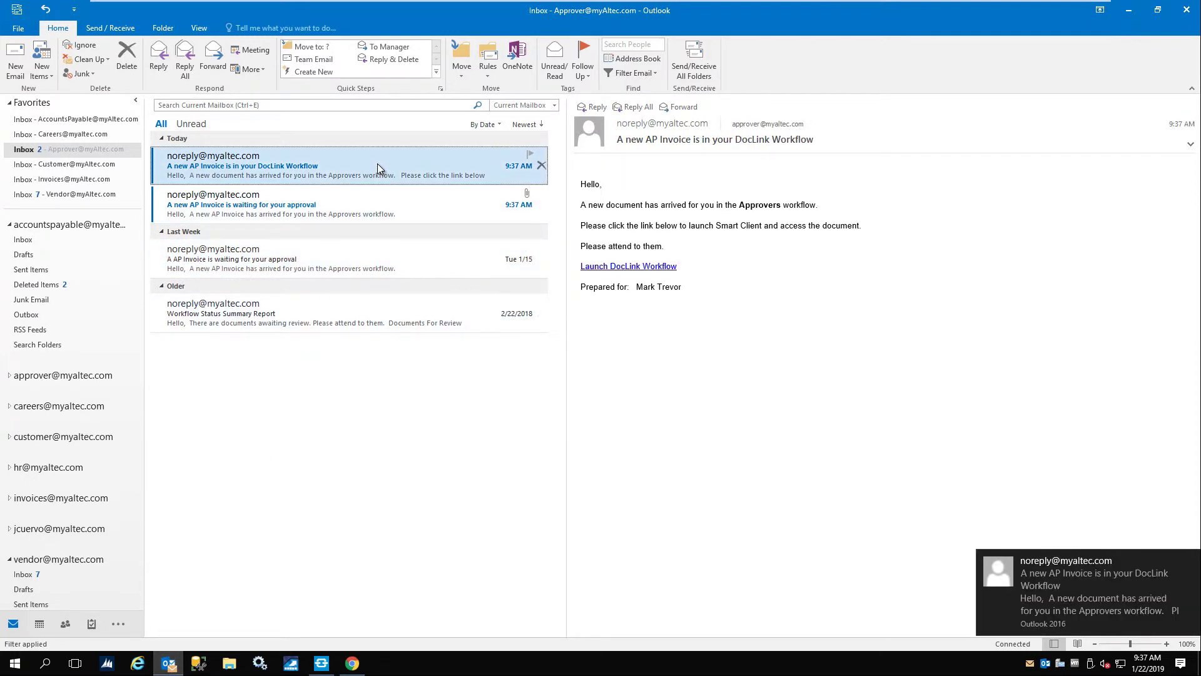
left_click(367, 205)
Open the attached invoice PDF, check the distribution stamp on page 2, then close it.
double_click(622, 169)
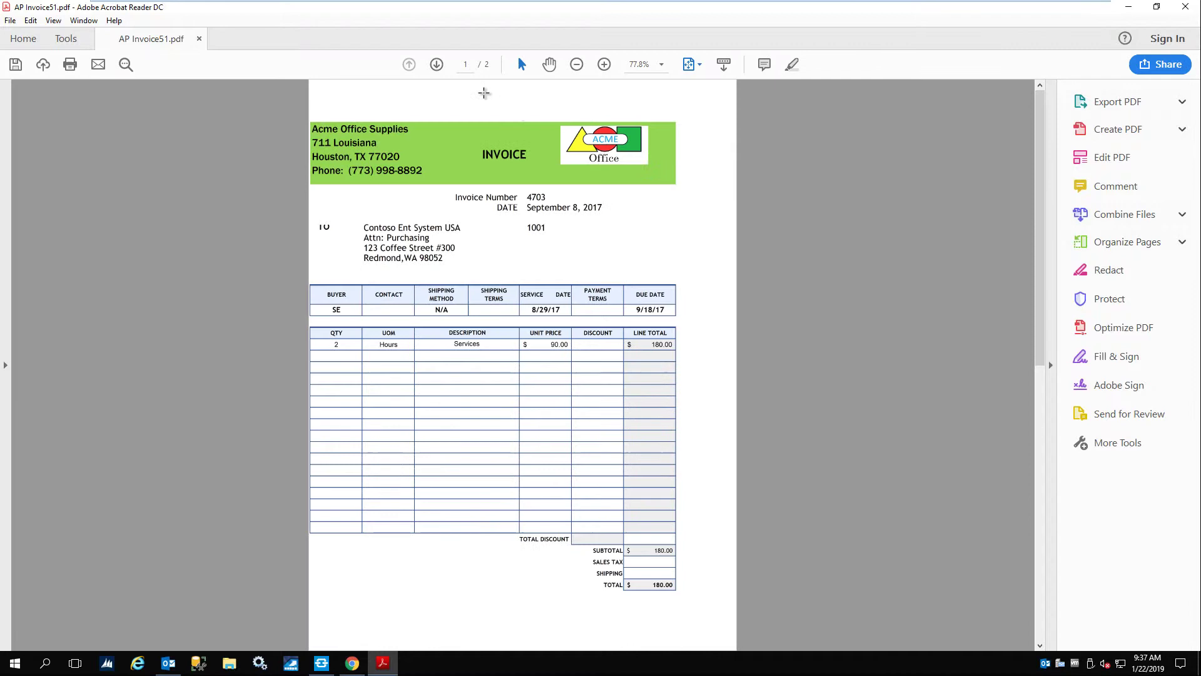
left_click(436, 65)
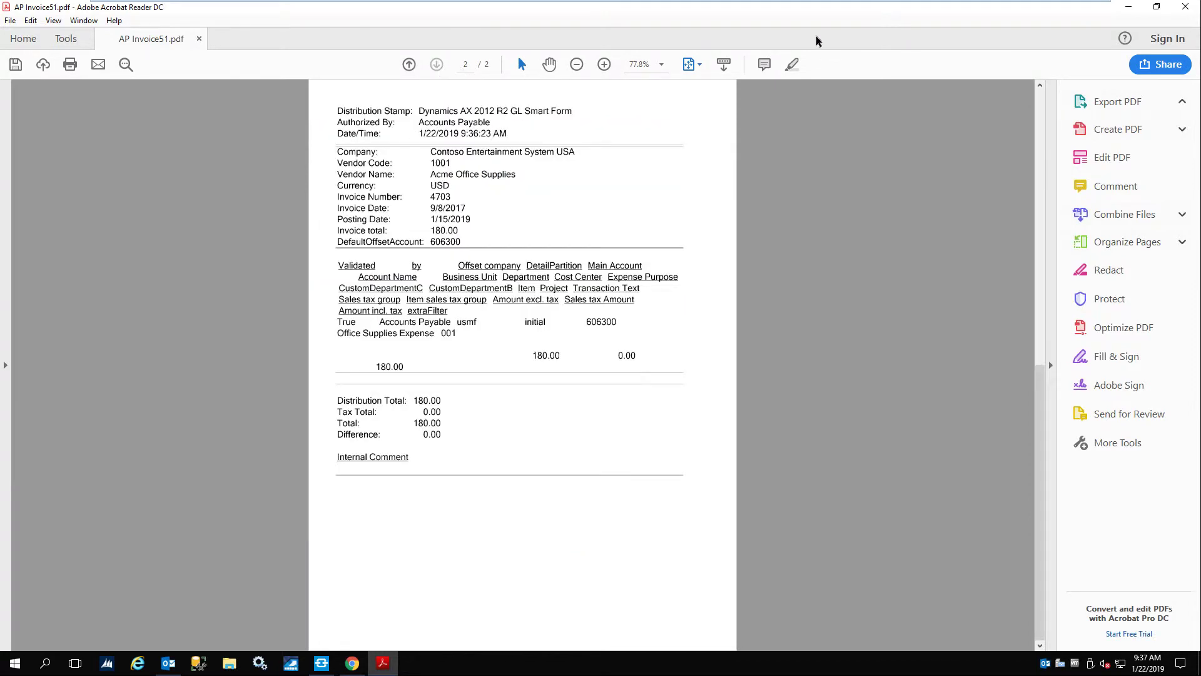
left_click(1187, 9)
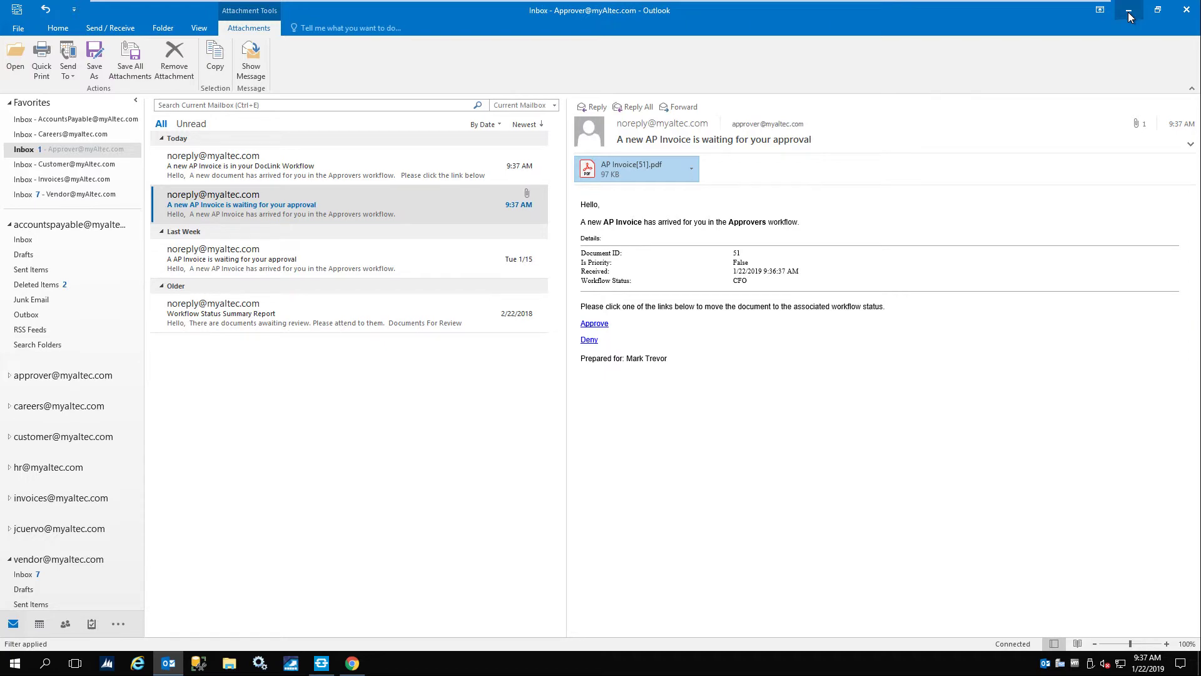
Minimize Outlook to show the DocLink desktop.
left_click(1130, 15)
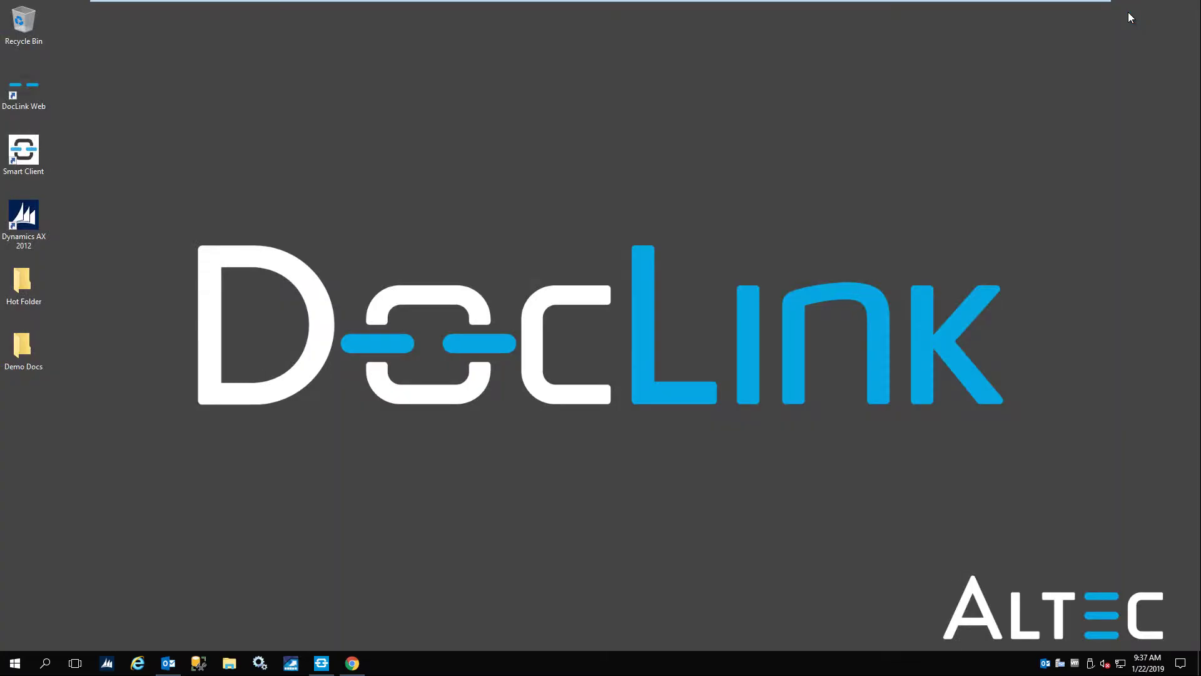
Sign in as CFO and search Approvers/CFO, listing invoices 80635 and 4703.
left_click(353, 664)
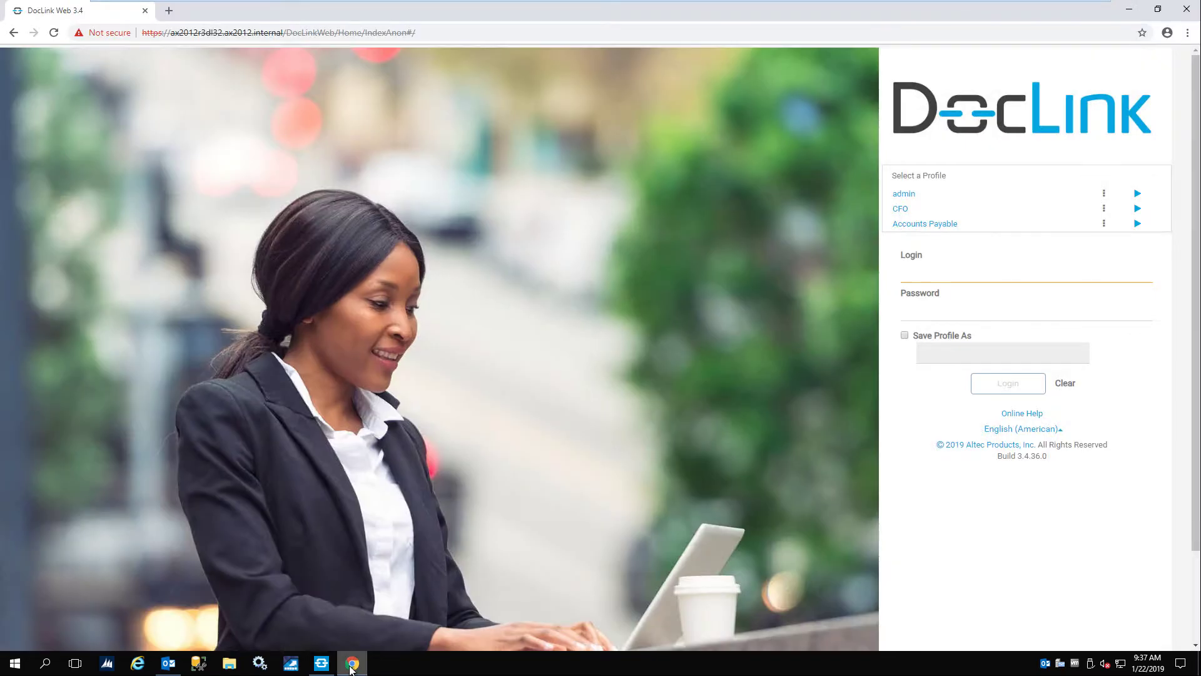
left_click(1138, 210)
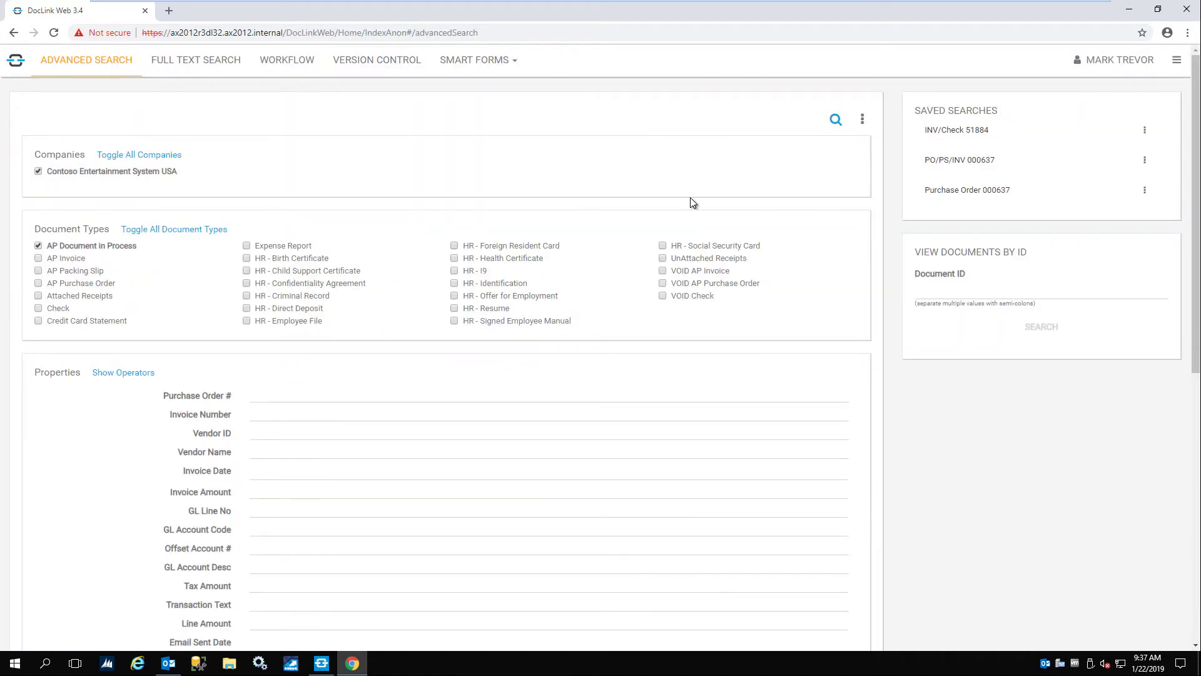
left_click(293, 62)
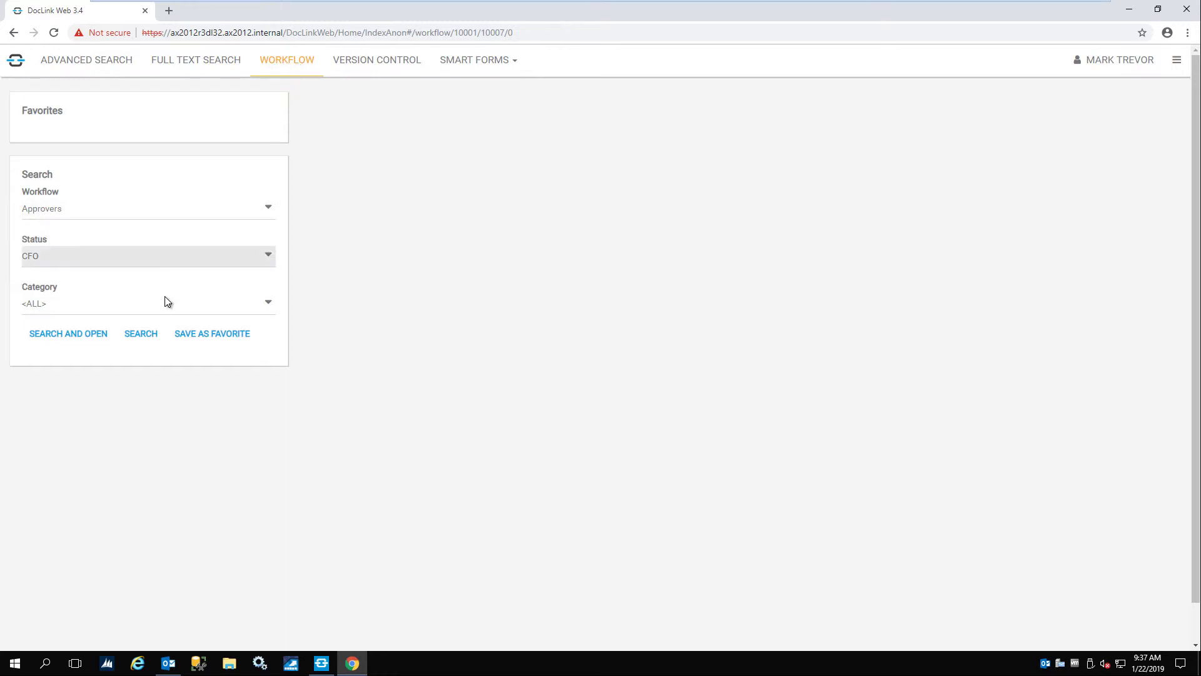
left_click(145, 335)
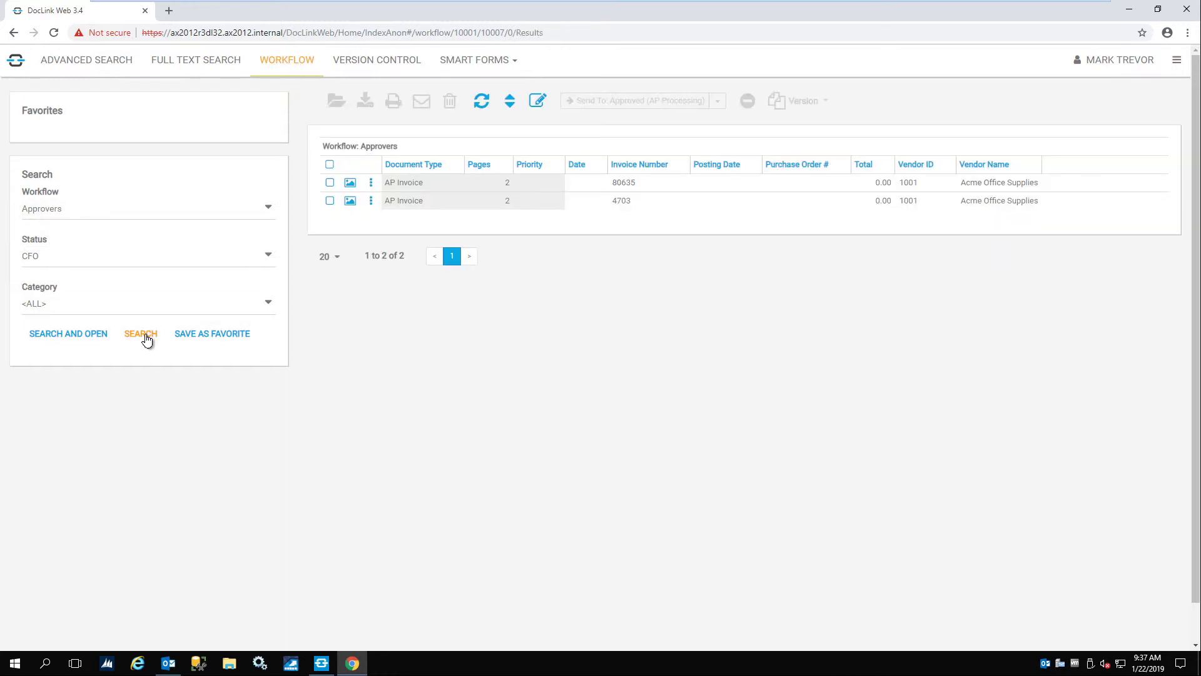
Open invoice 80635, approve it, and add an Info note reading 'Please review'.
double_click(439, 182)
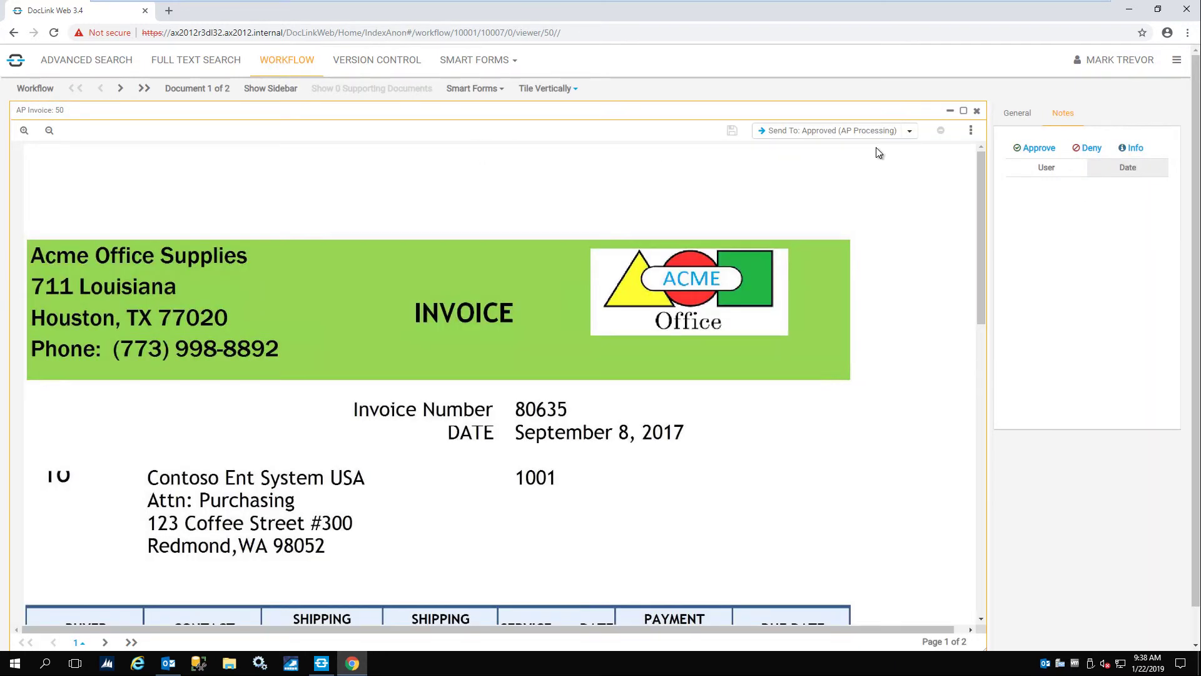
left_click(1038, 149)
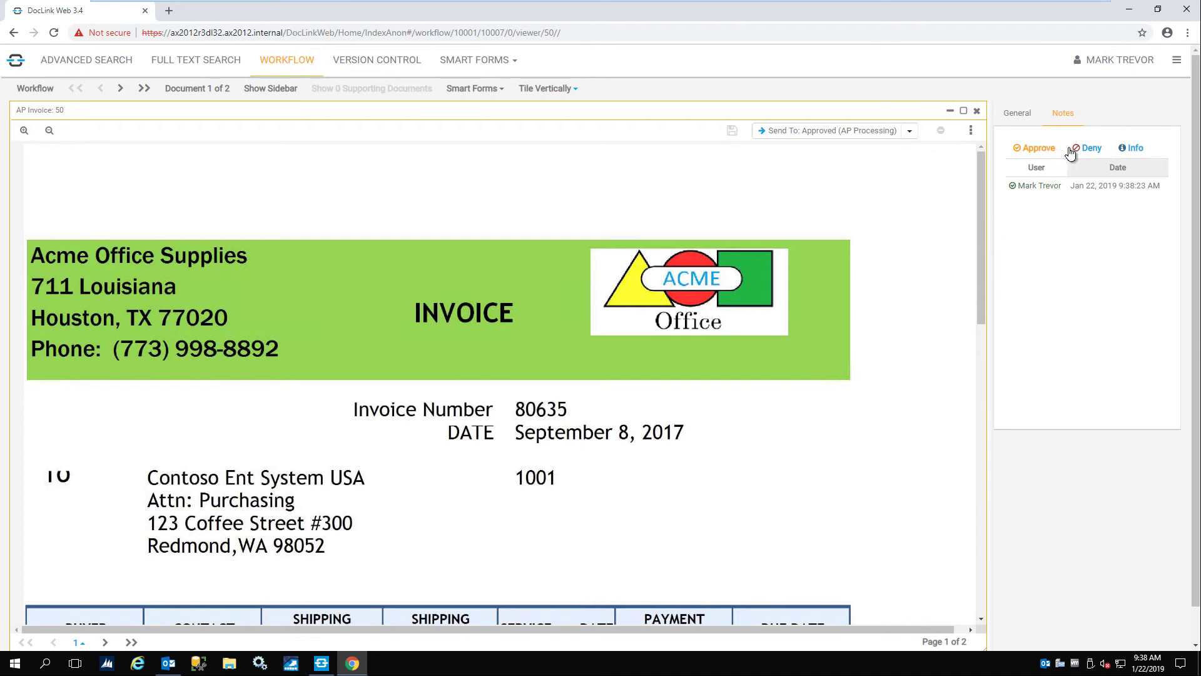
left_click(1131, 149)
type("Pl")
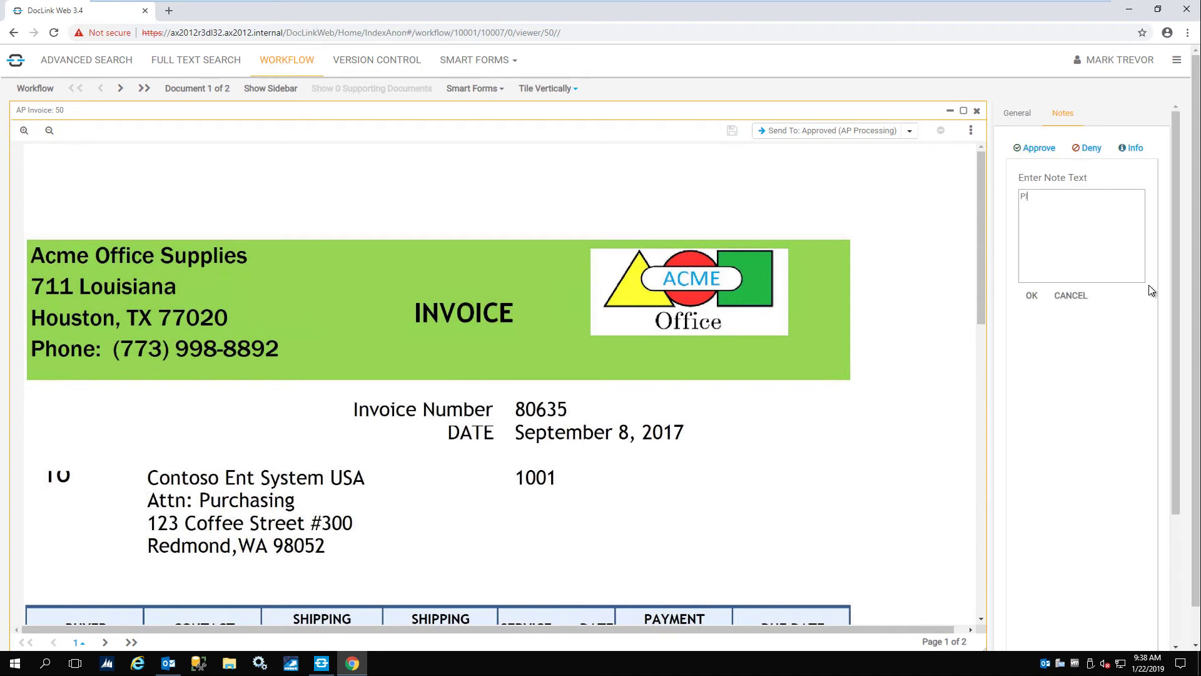
type("ease review")
left_click(1034, 299)
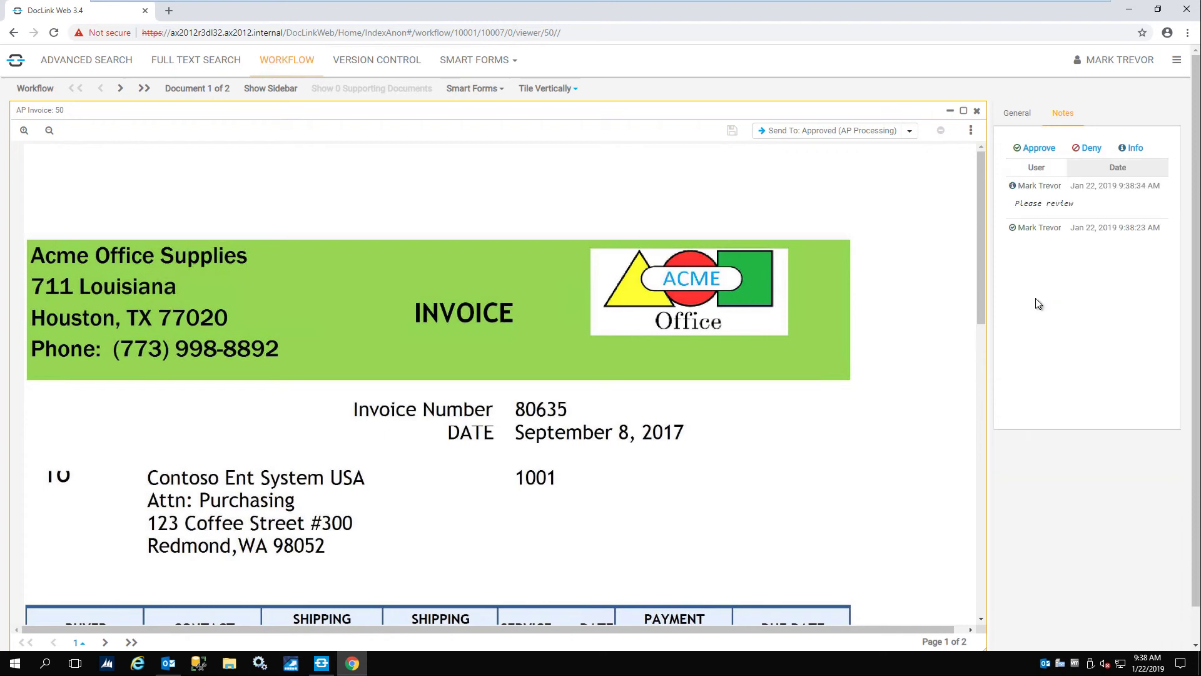